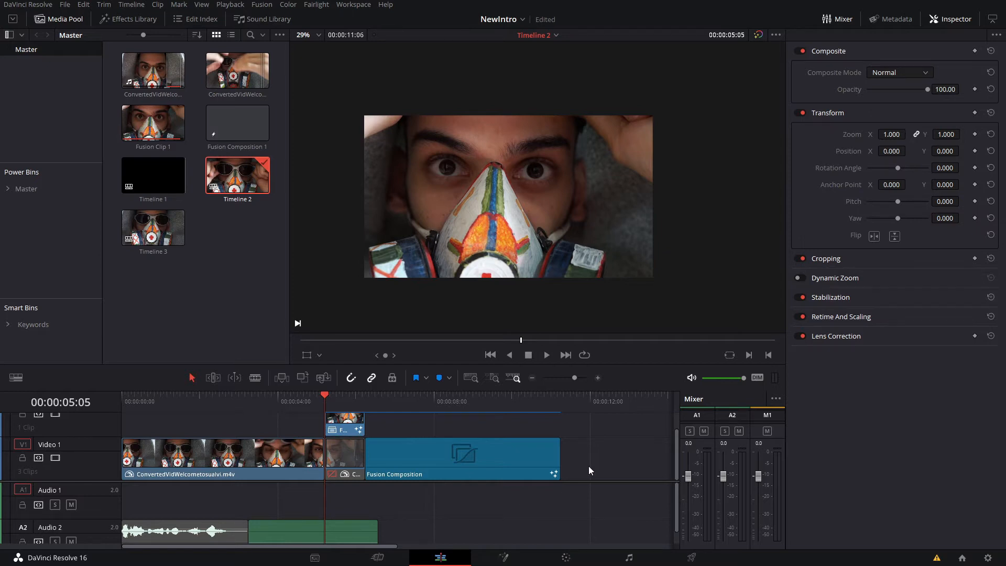
# - Switch to the Deliver page and look over the render settings
pyautogui.click(699, 558)
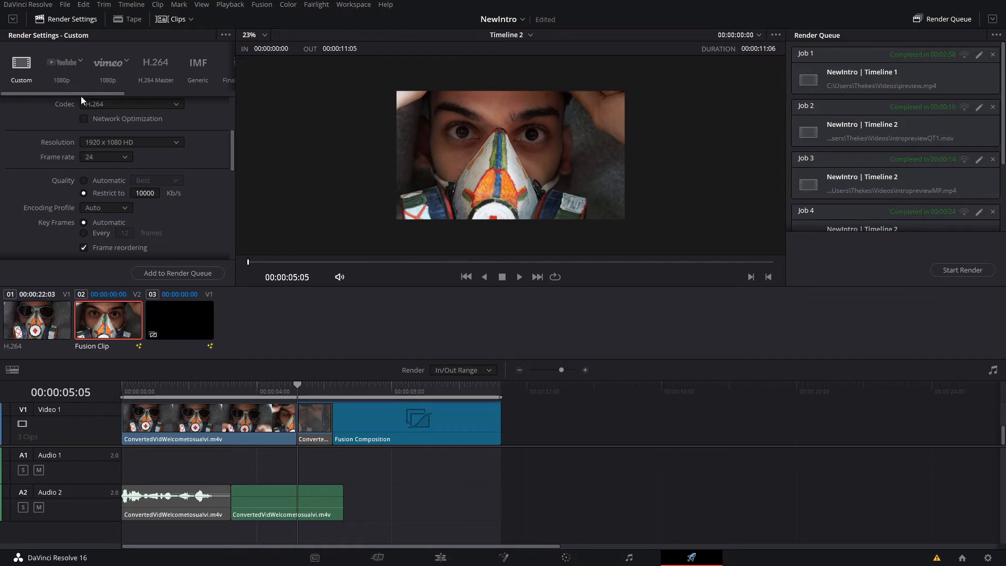
pyautogui.click(12, 20)
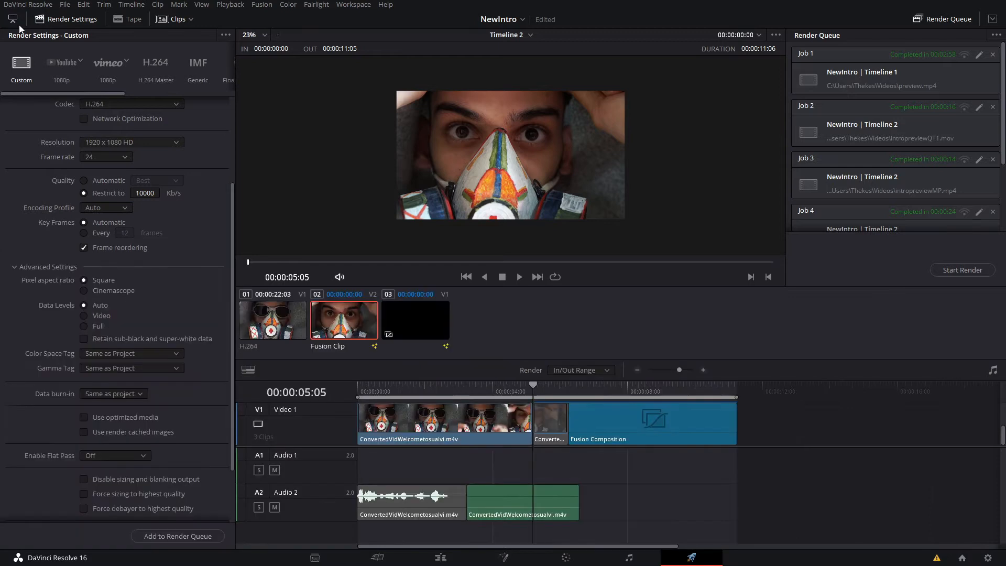
pyautogui.click(12, 20)
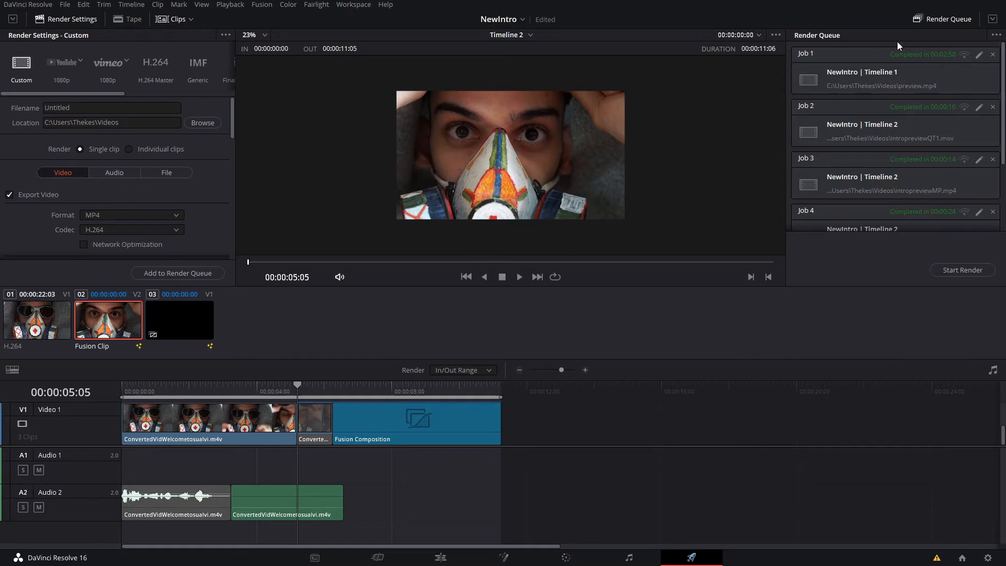
pyautogui.scroll(-3, 927, 181)
pyautogui.scroll(3, 928, 181)
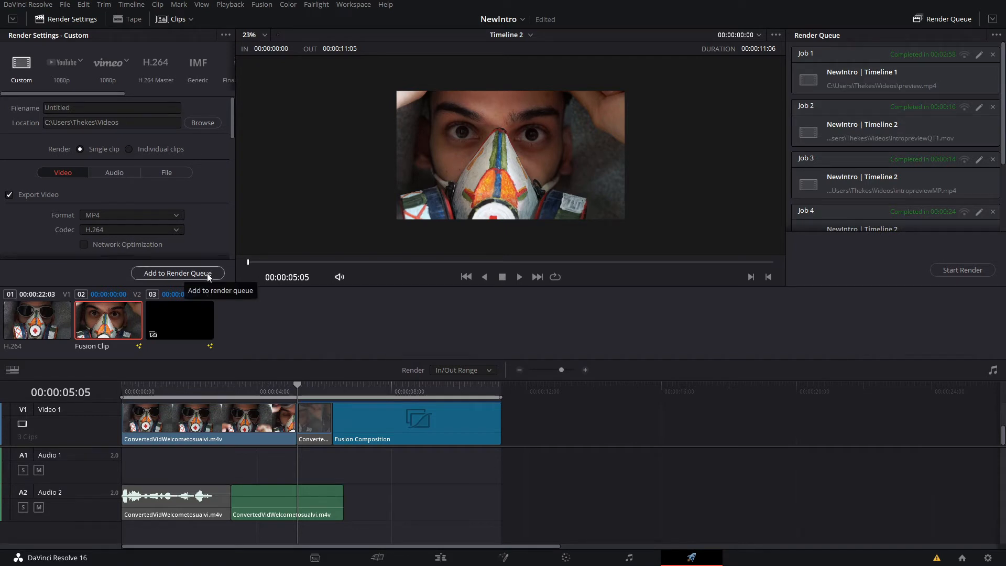
# - Limit the render range to the third clip, the Fusion Composition, and add it to the render queue
pyautogui.rightClick(183, 308)
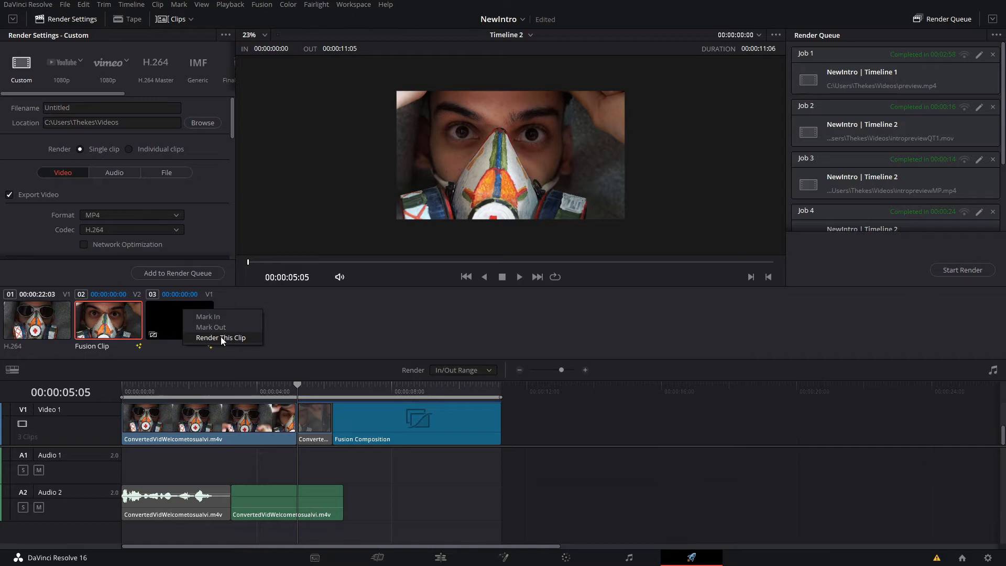
pyautogui.click(221, 336)
pyautogui.click(172, 323)
pyautogui.rightClick(172, 324)
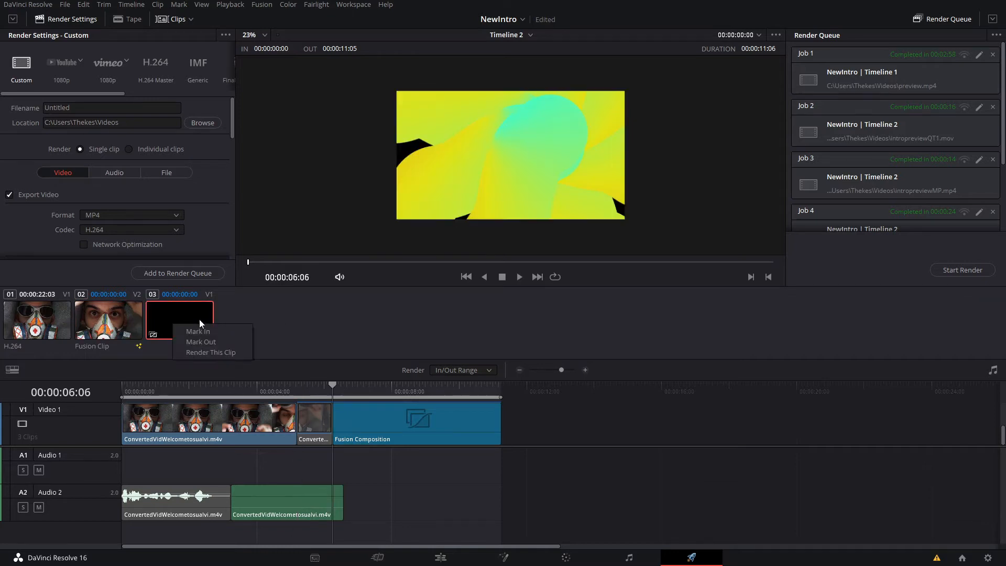
pyautogui.click(206, 354)
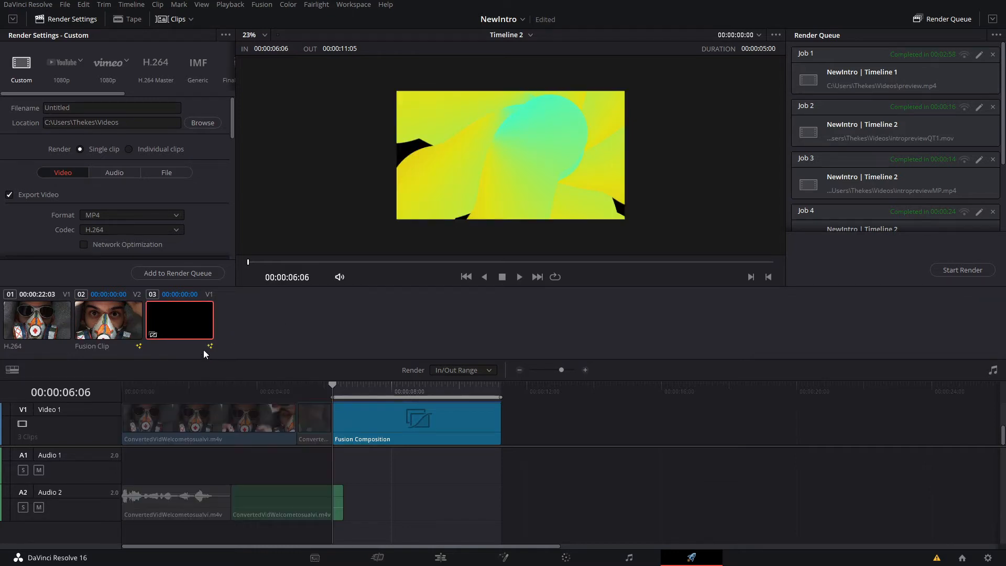
pyautogui.click(186, 275)
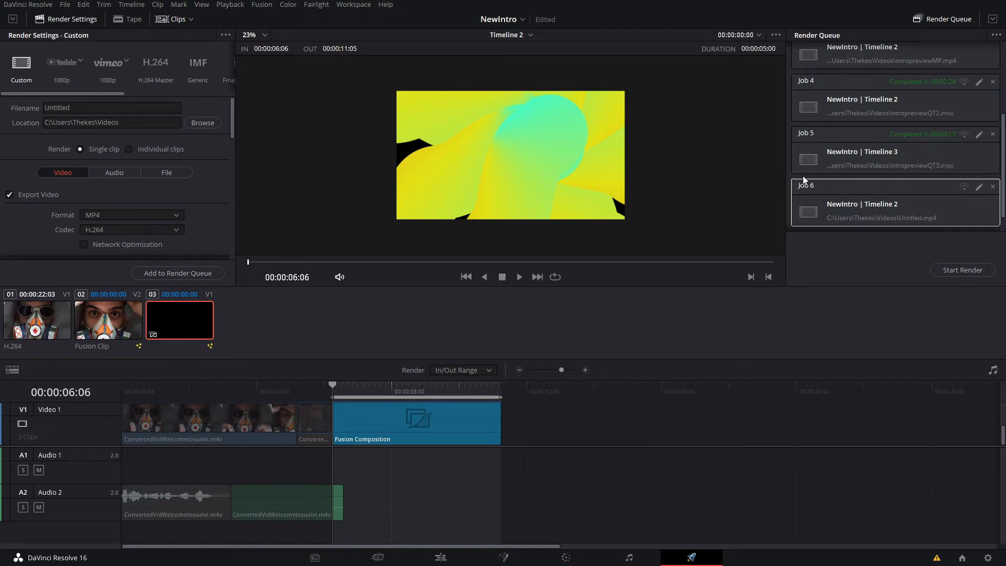
# - Remove the newly added job from the render queue and extend the render range back to the timeline's start
pyautogui.click(992, 186)
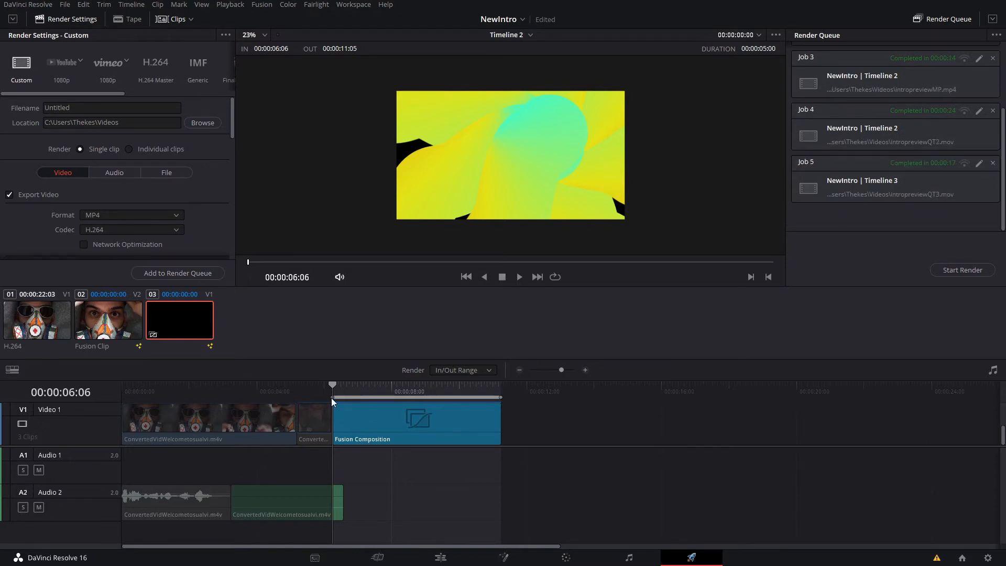
pyautogui.moveTo(332, 398); pyautogui.dragTo(297, 398)
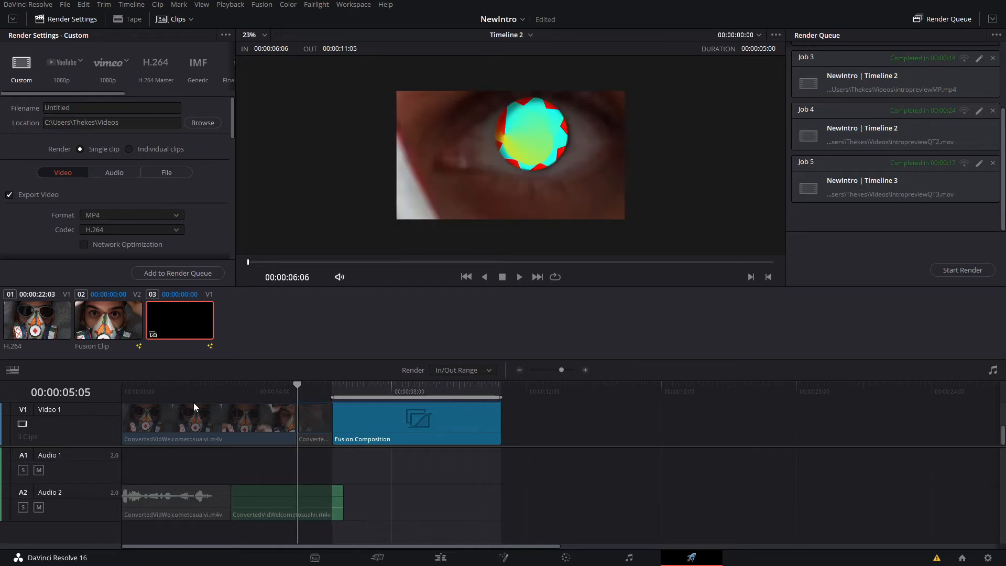
pyautogui.moveTo(194, 402); pyautogui.dragTo(122, 402)
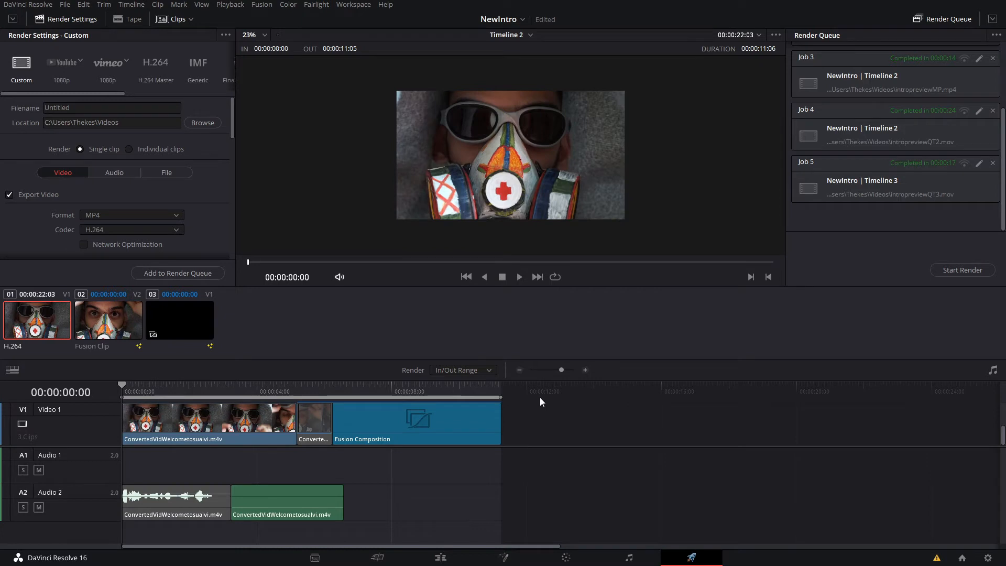
# - Try shortening the render range to end at 00:00:09:00, restore its end to 00:00:11:05, and return the playhead to the start
pyautogui.moveTo(501, 397); pyautogui.dragTo(427, 397)
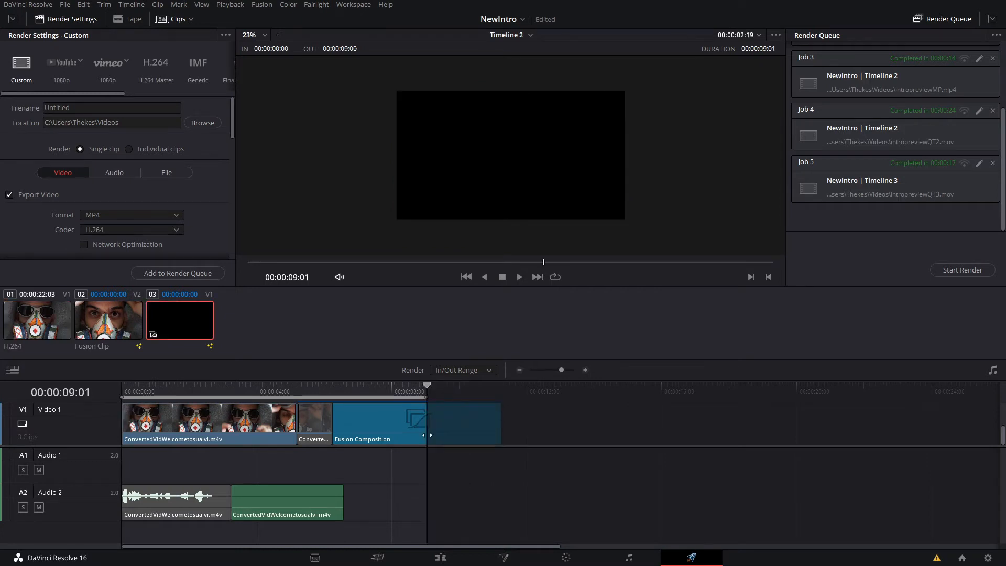
pyautogui.moveTo(426, 435); pyautogui.dragTo(528, 461)
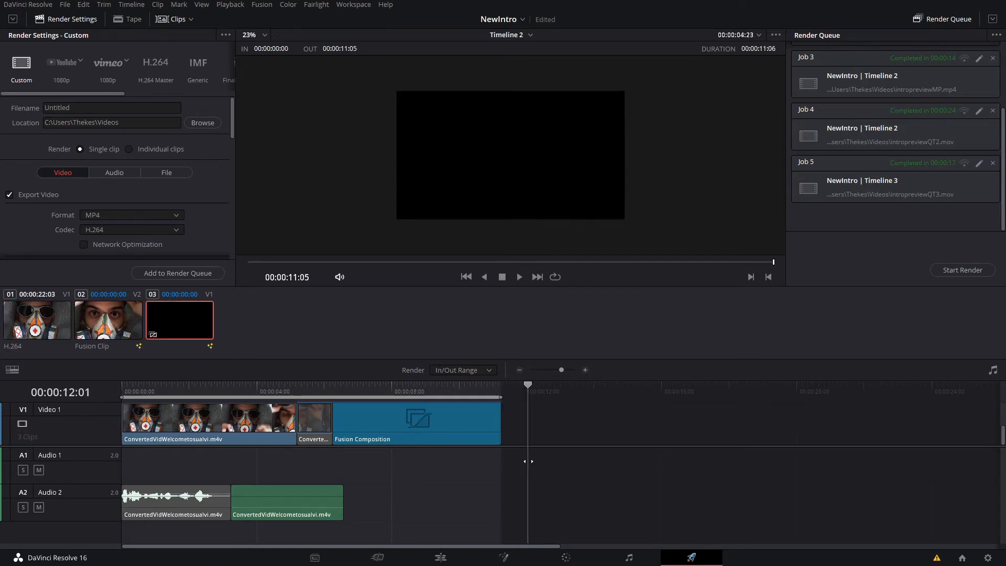
pyautogui.press('Home')
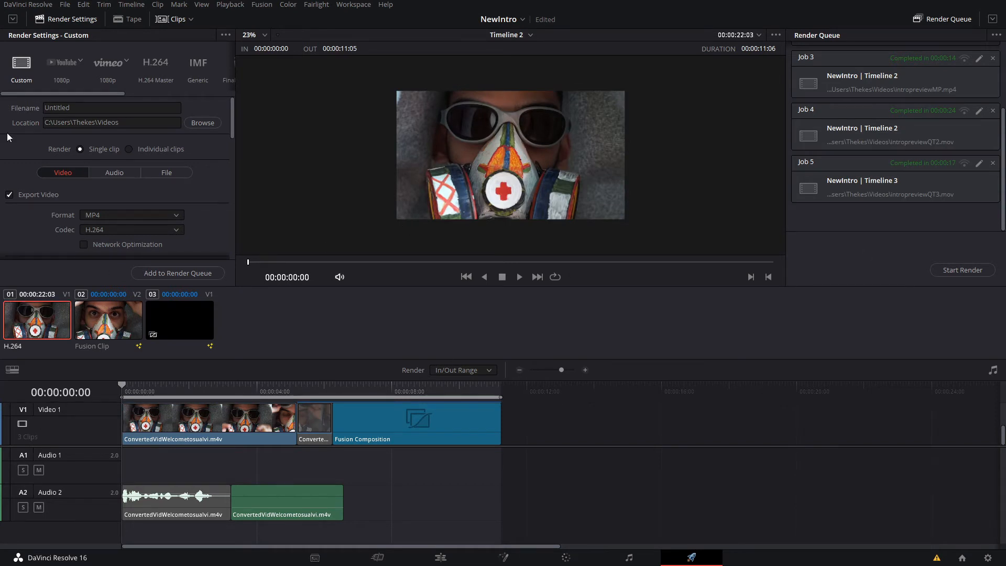
# - Expand the render settings to full height and examine the available custom video export options
pyautogui.click(14, 19)
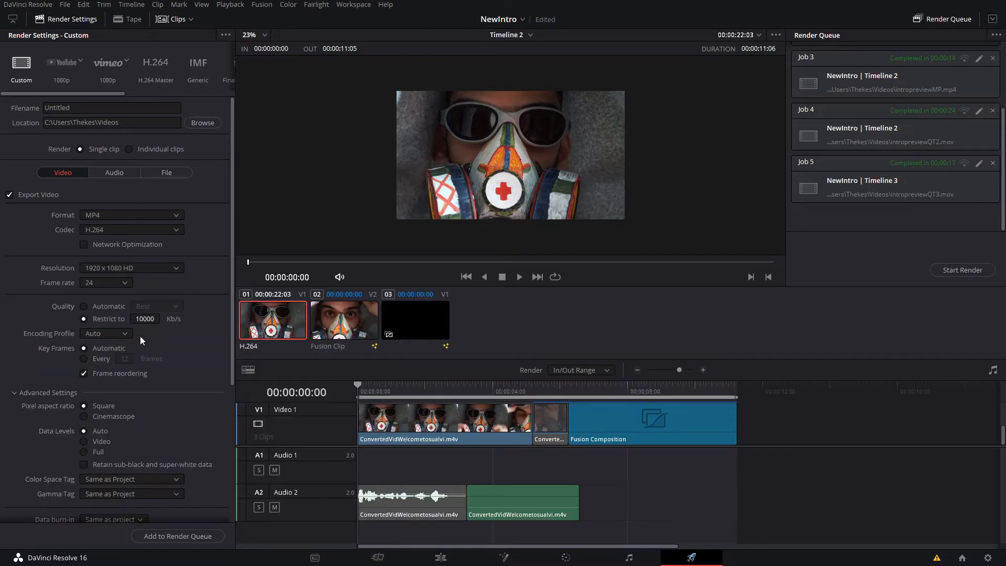
pyautogui.scroll(-5, 149, 435)
pyautogui.scroll(5, 152, 471)
pyautogui.scroll(-2, 163, 210)
pyautogui.scroll(2, 164, 211)
pyautogui.moveTo(88, 97)
pyautogui.mouseDown()
pyautogui.moveTo(202, 94)
pyautogui.moveTo(72, 91)
pyautogui.mouseUp()
pyautogui.scroll(-5, 119, 209)
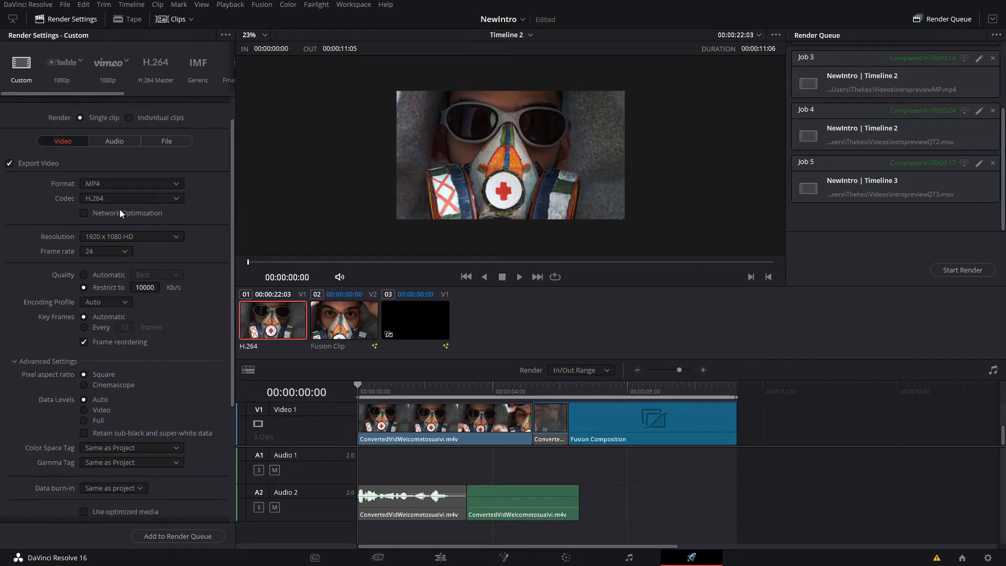
pyautogui.scroll(3, 152, 293)
pyautogui.scroll(3, 164, 331)
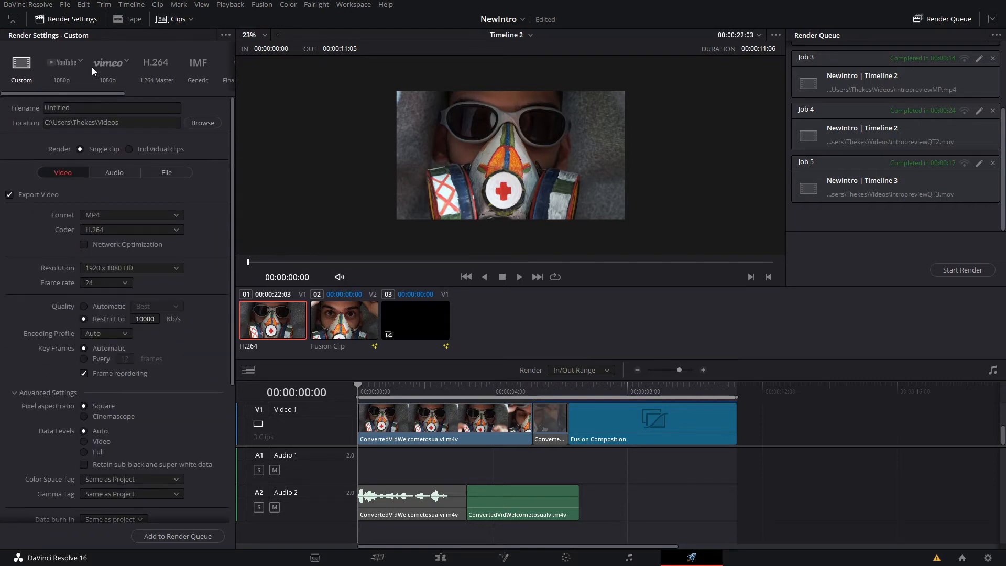
# - Compare the YouTube 1080p preset with the Custom settings, and check the custom audio export options
pyautogui.click(64, 63)
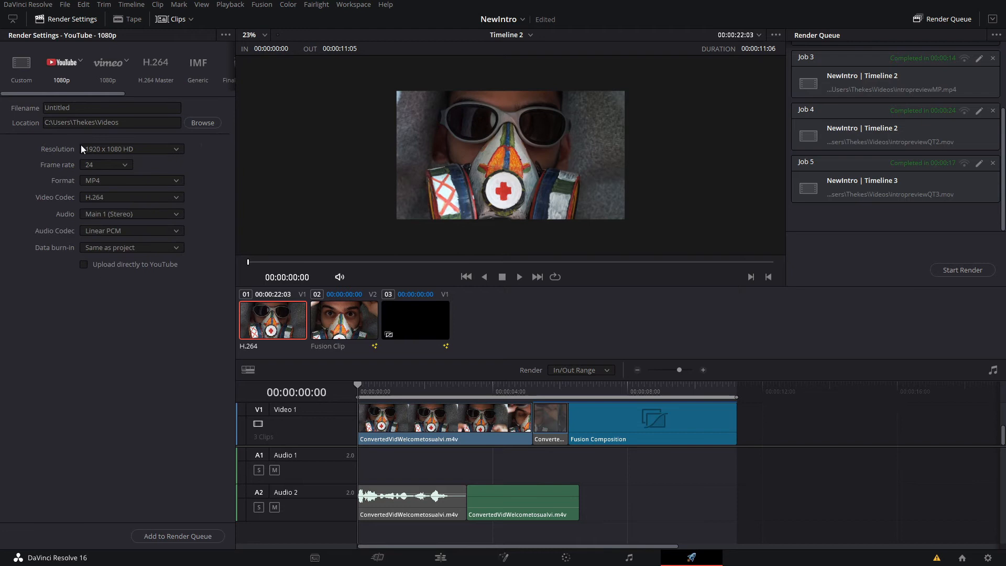
pyautogui.click(31, 62)
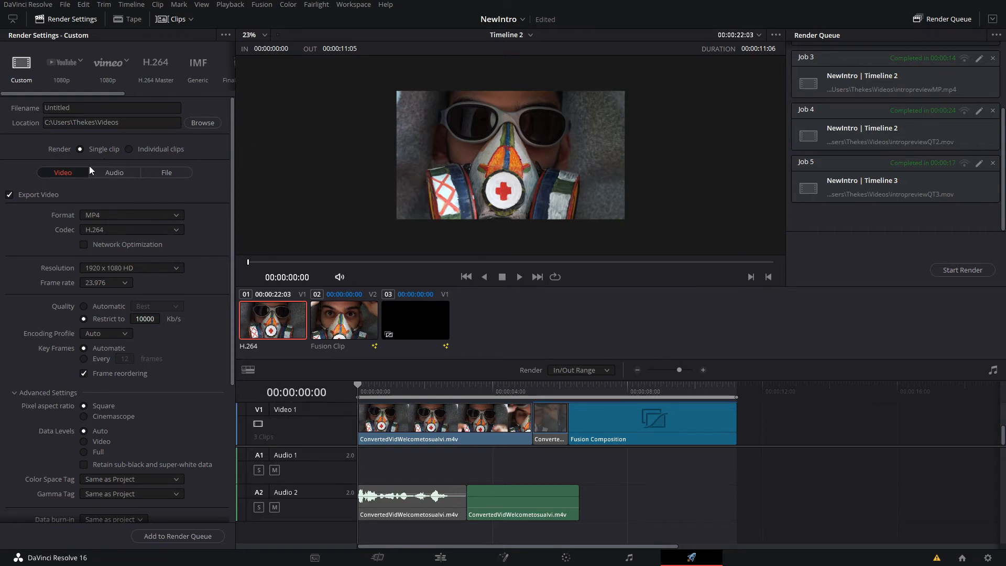
pyautogui.click(114, 175)
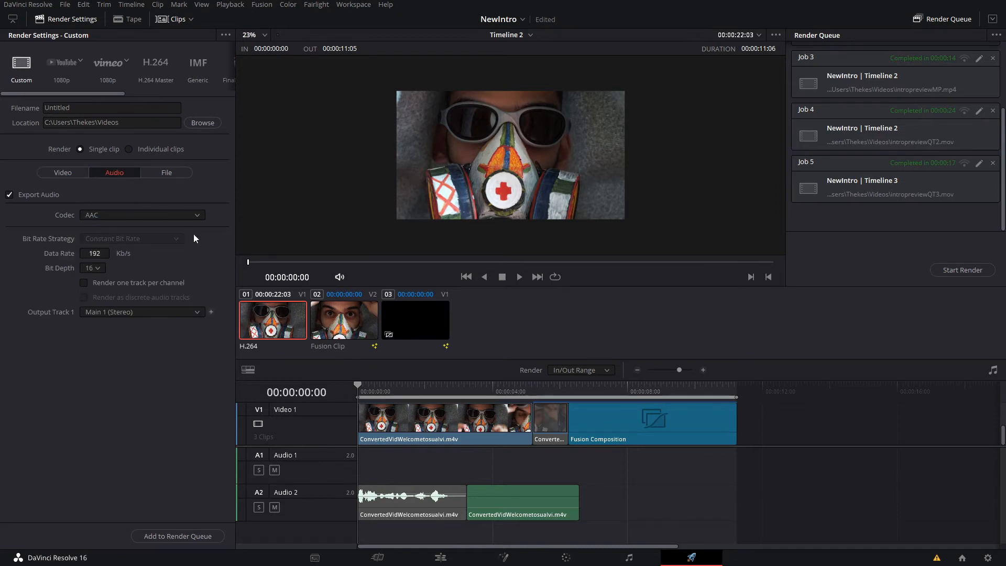
pyautogui.click(53, 176)
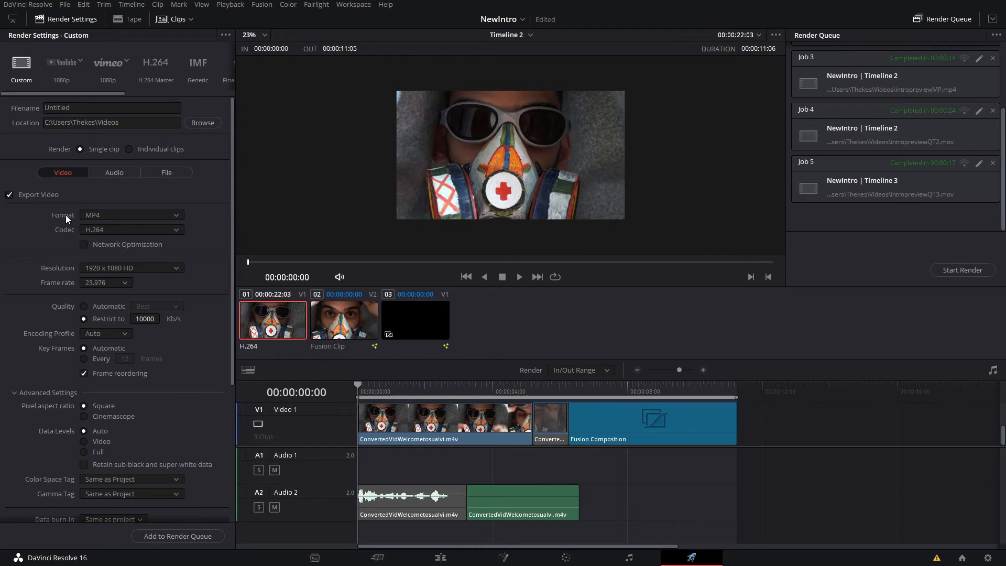
# - Choose MP4 as the video export format and set the frame rate to 24
pyautogui.click(99, 216)
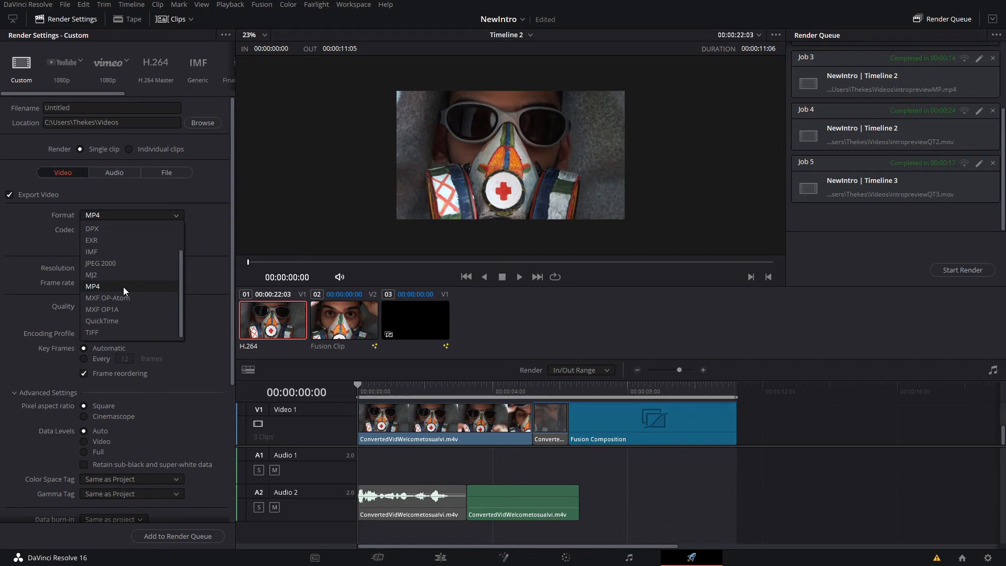
pyautogui.click(105, 286)
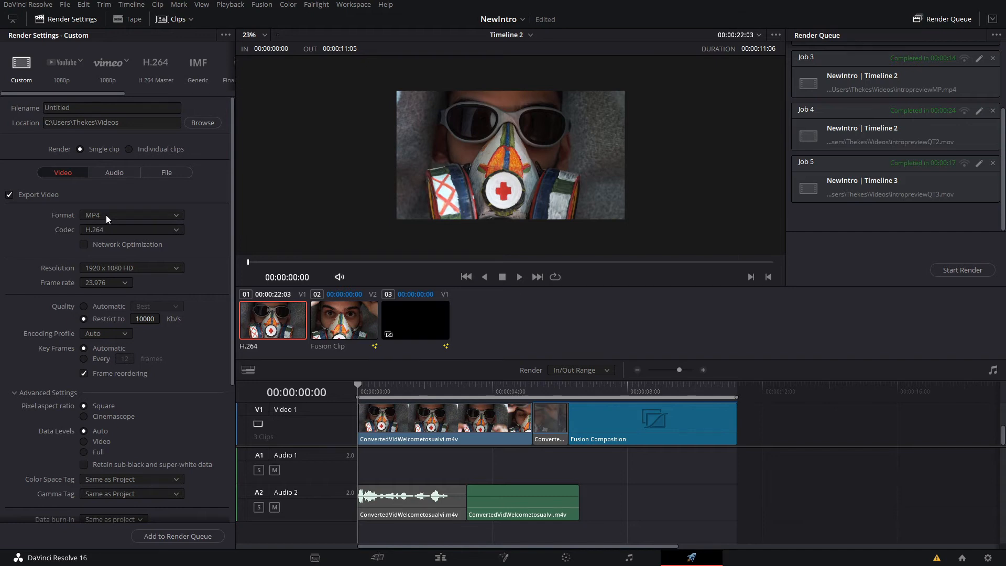
pyautogui.click(100, 281)
pyautogui.click(119, 304)
# - Set the video quality to Automatic at the Best level
pyautogui.click(85, 306)
pyautogui.click(149, 305)
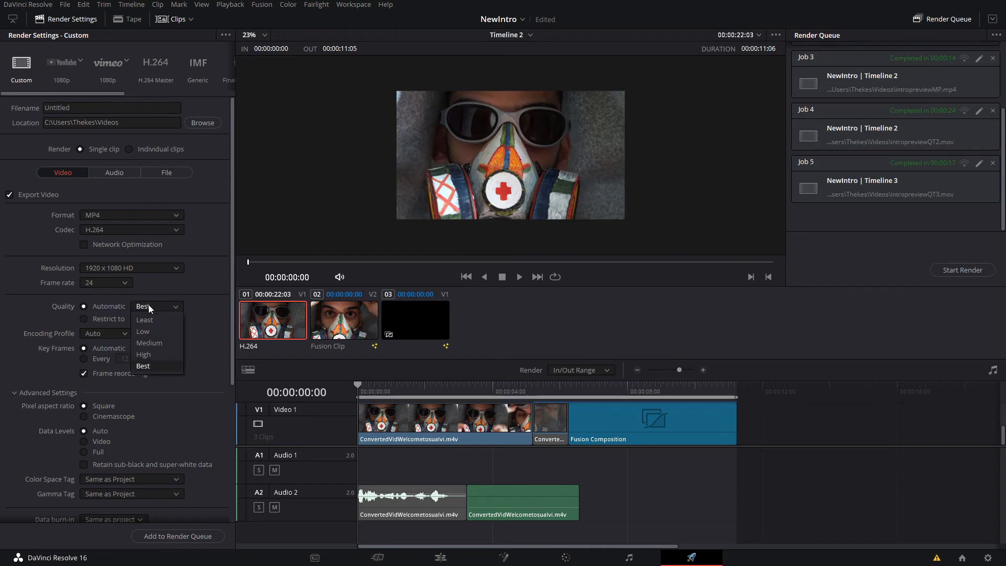
pyautogui.click(161, 366)
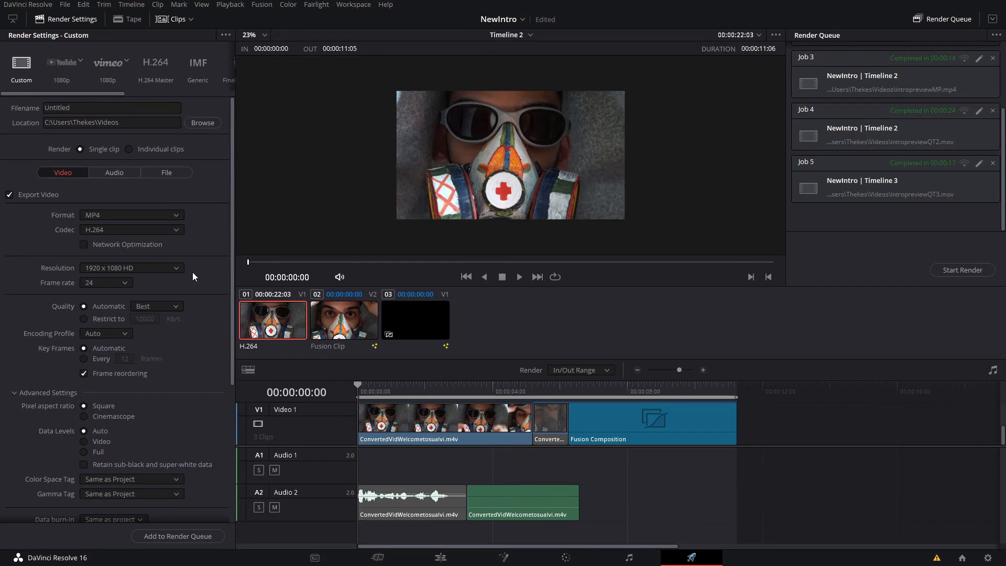
# - Restrict the video quality to 10000 Kb/s
pyautogui.click(111, 318)
pyautogui.click(142, 319)
pyautogui.click(186, 323)
# - Look over the advanced export settings and move the playhead to the start of the Fusion Clip at 00:00:05:05
pyautogui.scroll(-2, 147, 341)
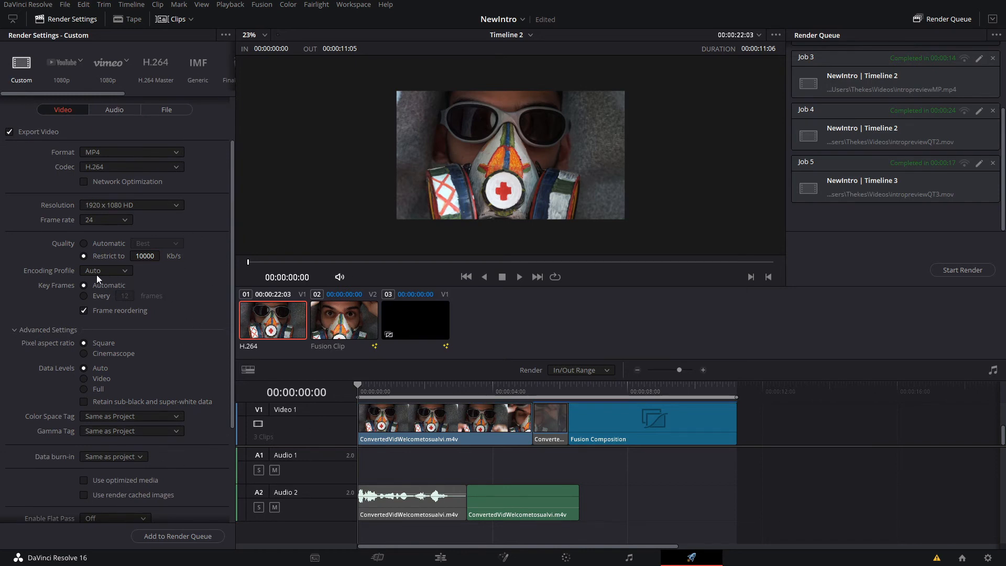
pyautogui.scroll(-1, 87, 357)
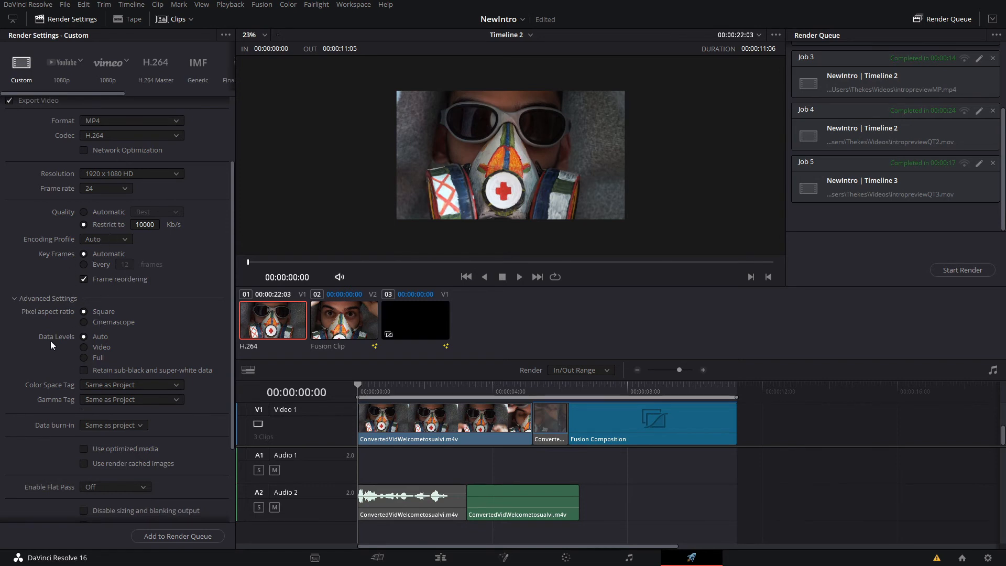
pyautogui.scroll(-2, 81, 423)
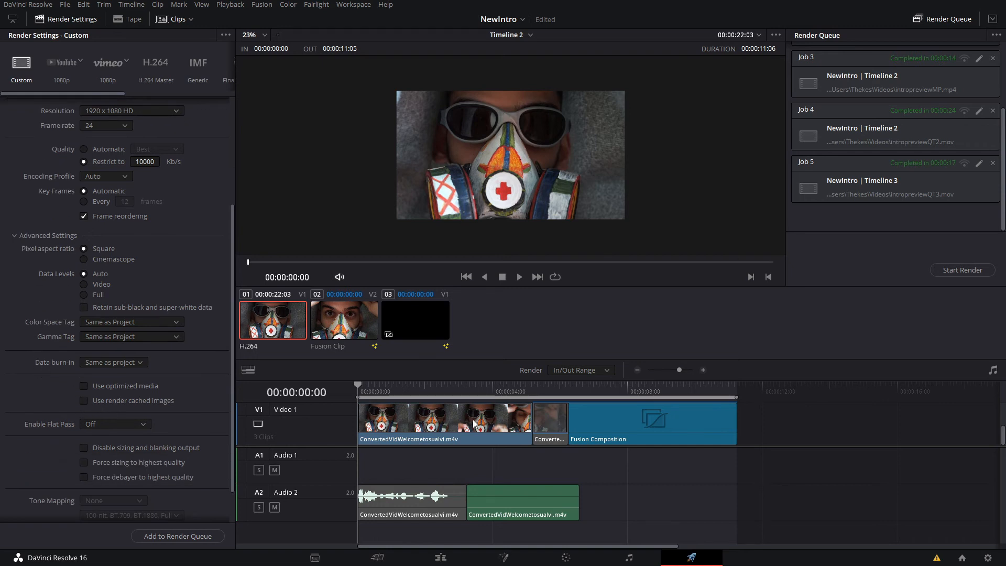
pyautogui.moveTo(549, 435)
pyautogui.mouseDown()
pyautogui.moveTo(547, 442)
pyautogui.moveTo(567, 419)
pyautogui.moveTo(563, 435)
pyautogui.mouseUp()
pyautogui.scroll(1, 563, 431)
pyautogui.scroll(-2, 562, 432)
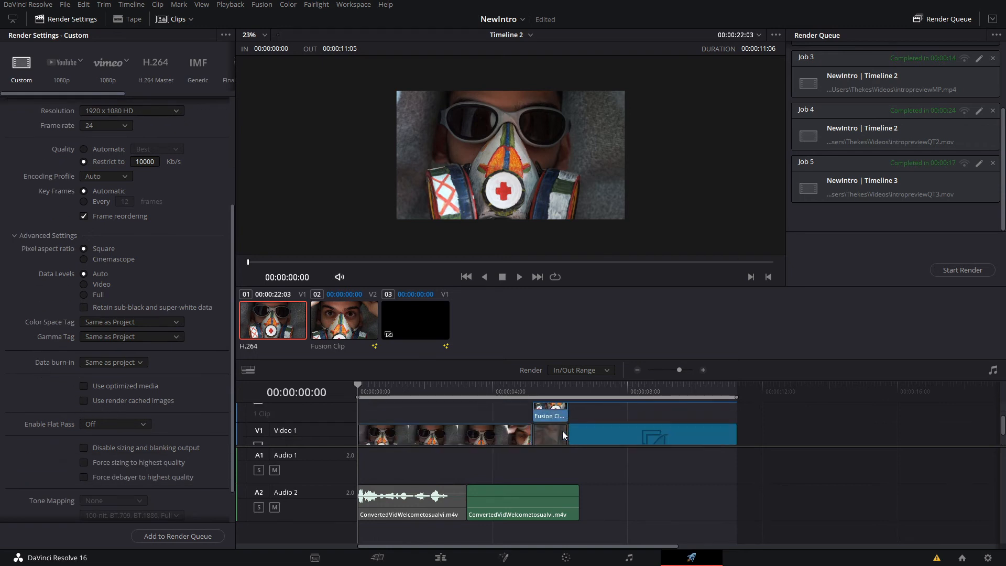
pyautogui.scroll(2, 589, 441)
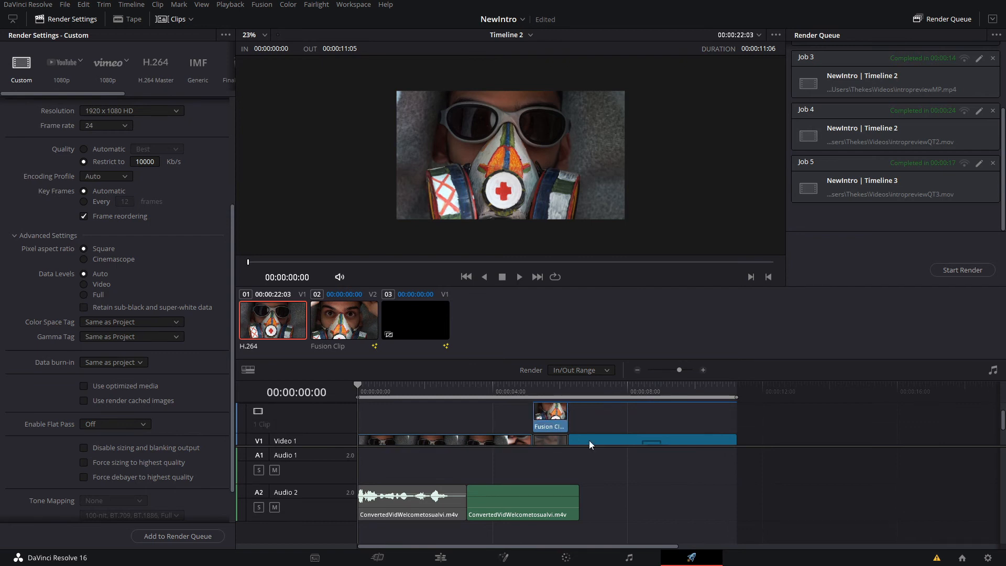
pyautogui.click(544, 414)
pyautogui.click(538, 398)
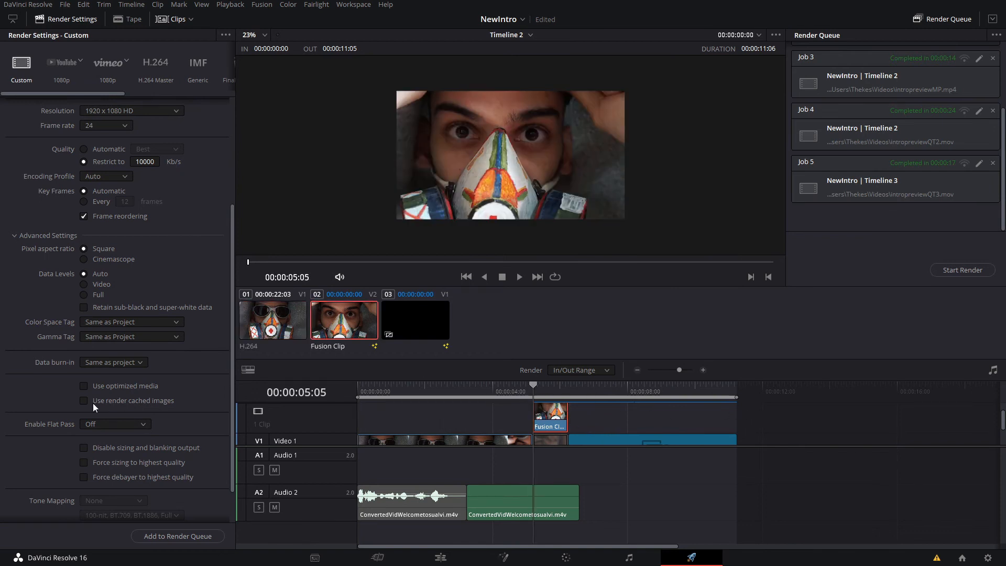
# - Enable the use of render cached images and review the remaining advanced settings
pyautogui.scroll(-1, 93, 402)
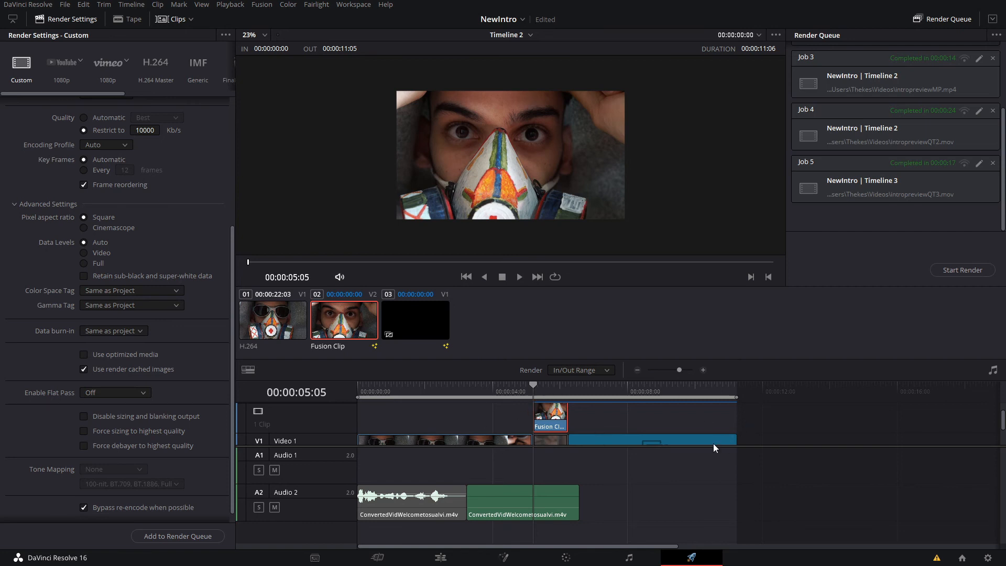
pyautogui.scroll(-1, 170, 436)
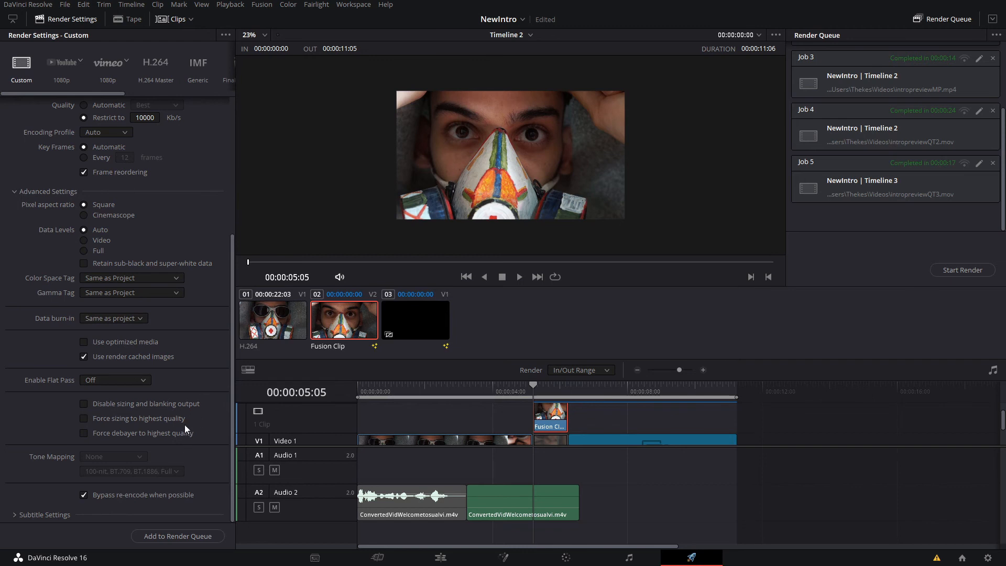
# - Check the output filename and the save location for the render
pyautogui.scroll(4, 131, 405)
pyautogui.click(73, 108)
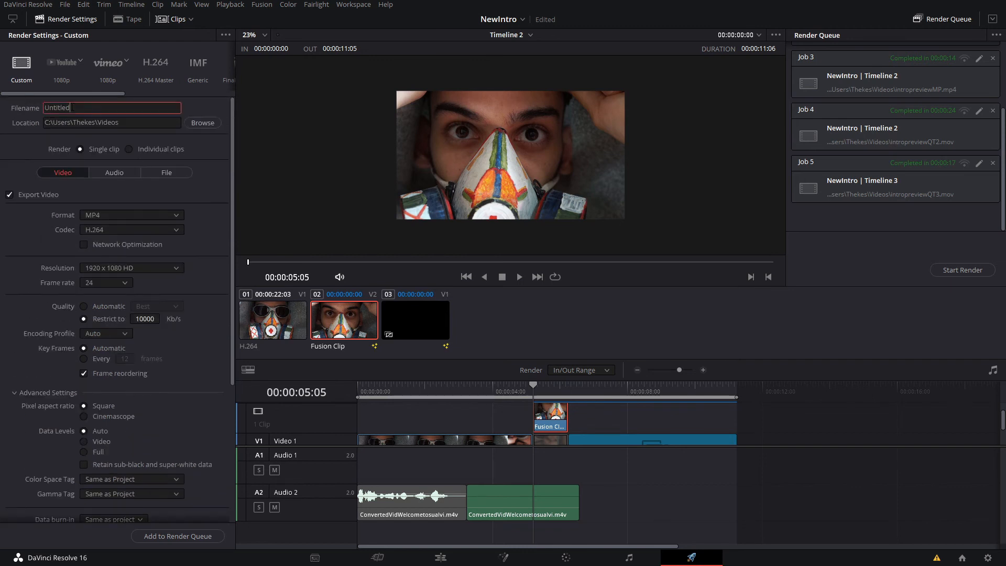
pyautogui.click(126, 125)
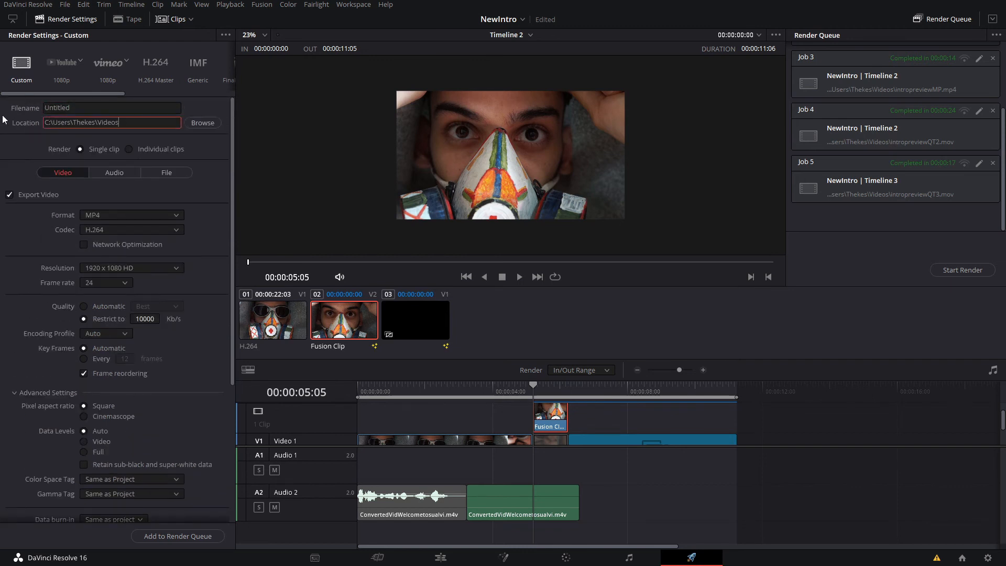
# - Add the Timeline 2 MP4 export to the render queue as a new job and leave no job selected
pyautogui.click(186, 536)
pyautogui.scroll(-1, 868, 220)
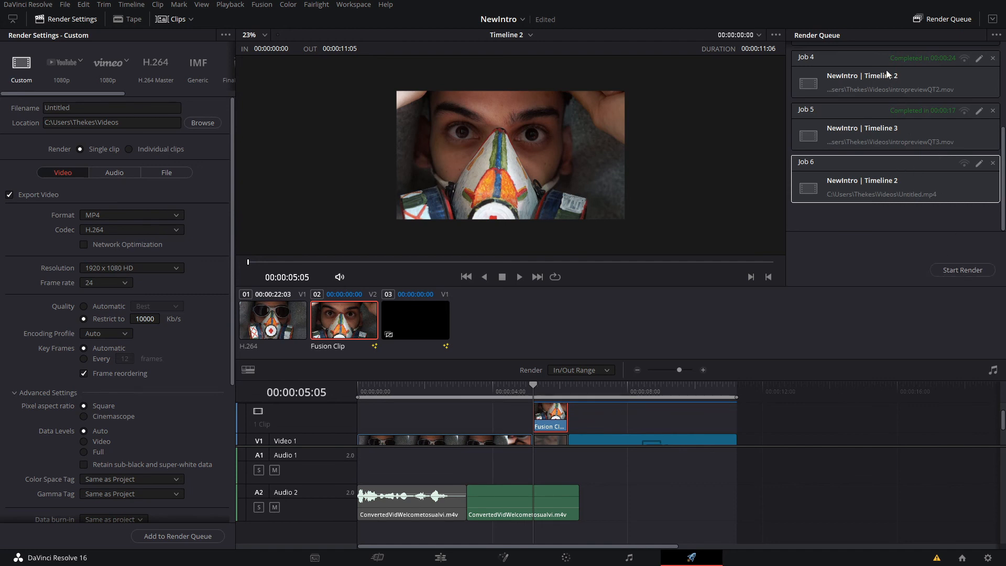
pyautogui.click(869, 223)
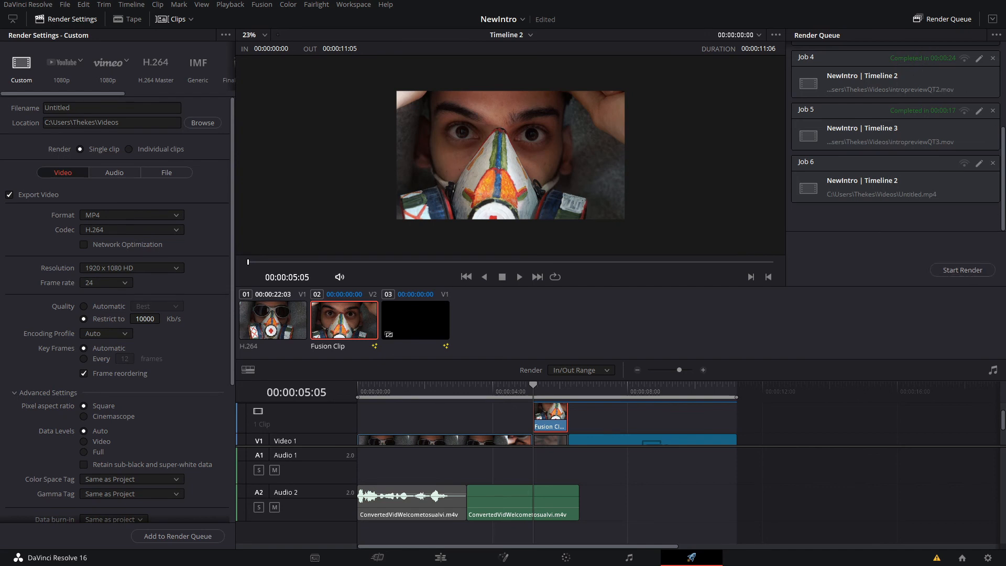
# - Compare the render times of the completed queue jobs, especially intropreviewQT1.mov in Job 2 and intropreviewMP.mp4 in Job 3
pyautogui.scroll(5, 924, 176)
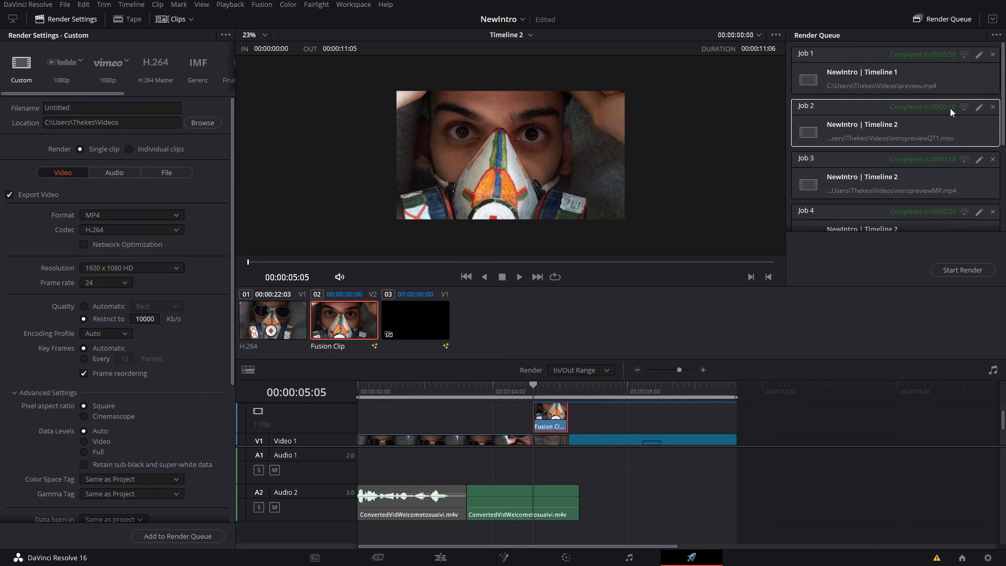
pyautogui.click(867, 178)
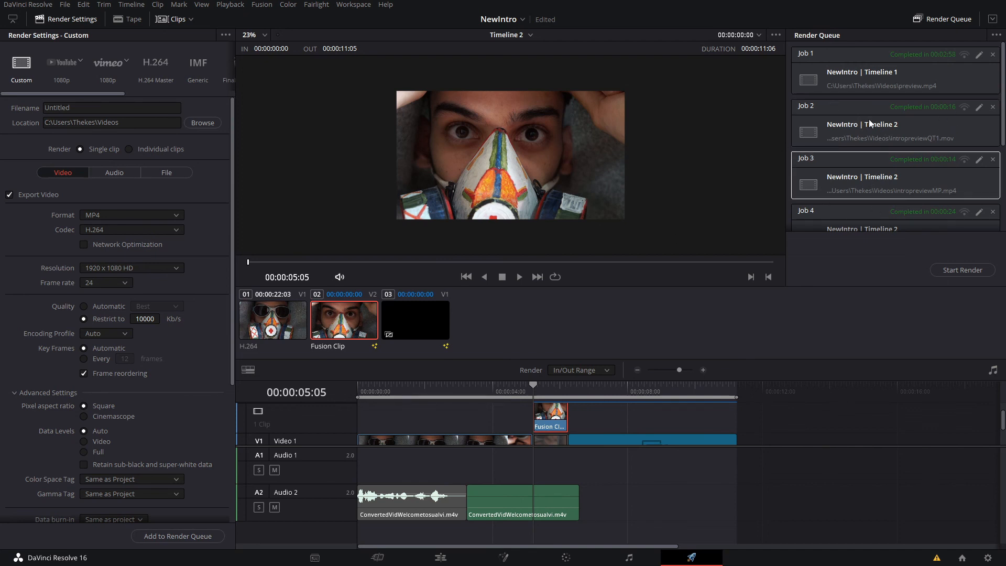
pyautogui.click(935, 137)
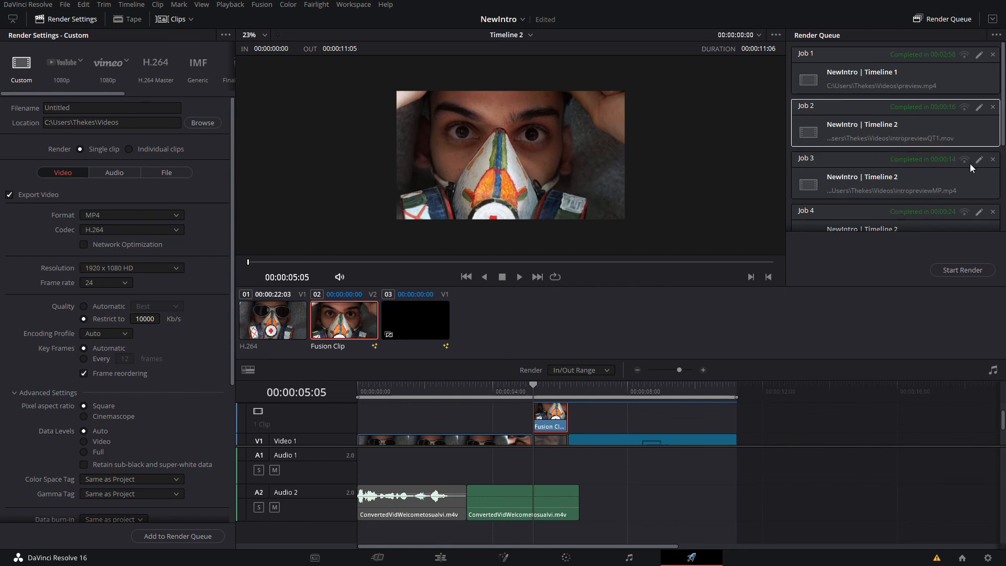
pyautogui.scroll(-2, 939, 181)
pyautogui.scroll(2, 940, 181)
pyautogui.scroll(-2, 940, 181)
pyautogui.scroll(2, 939, 181)
pyautogui.click(940, 181)
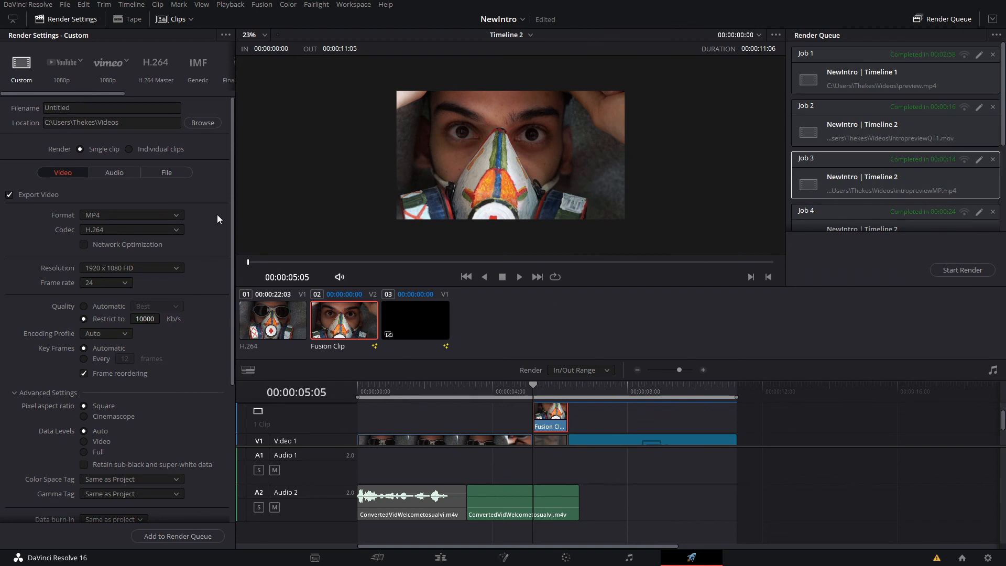